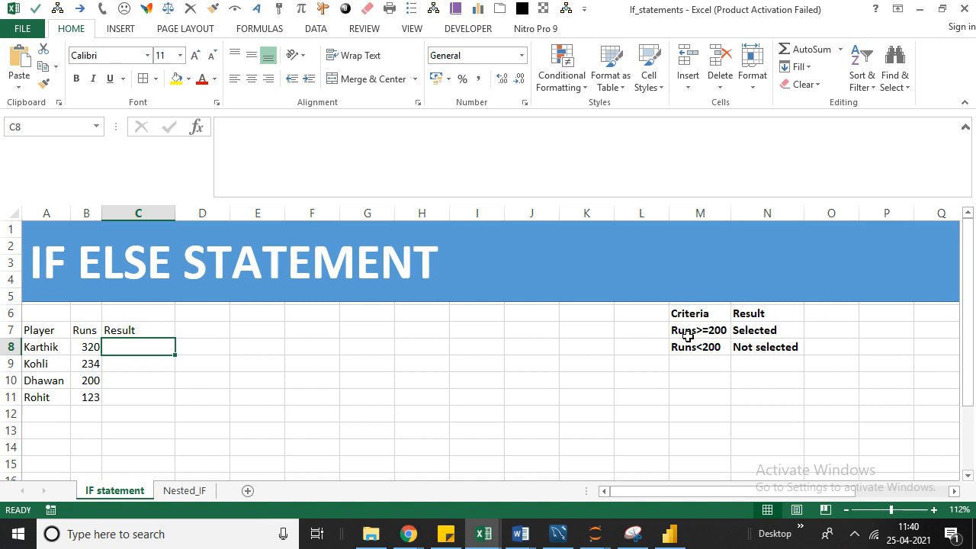
# Start an IF formula in cell C8 with the logical test B8>=200.
pyautogui.click(89, 349)
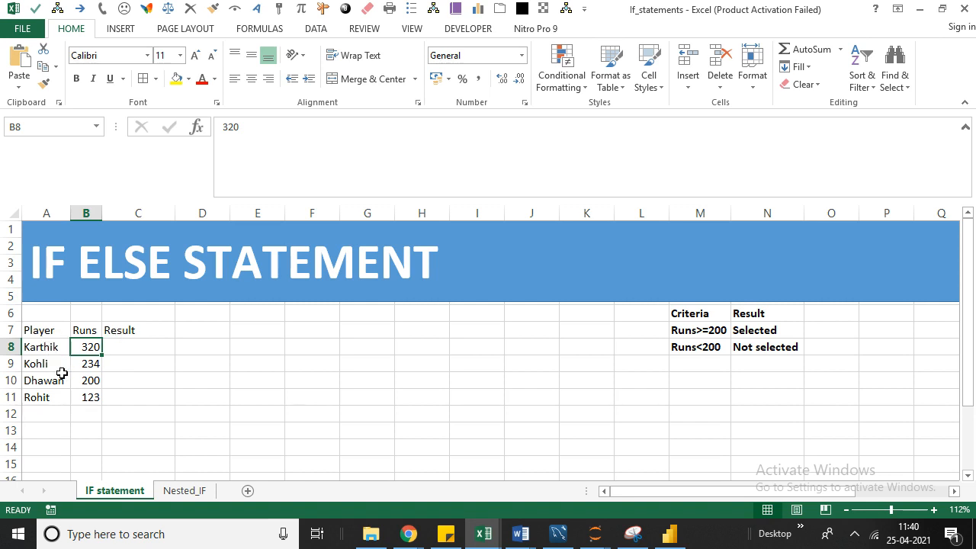
pyautogui.press('Right')
pyautogui.press('Left')
pyautogui.press('Right')
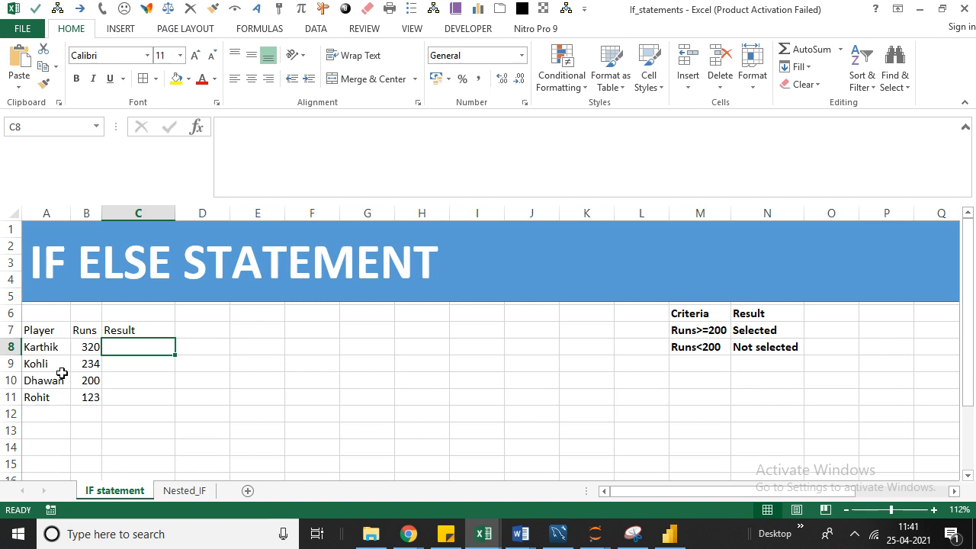
pyautogui.write('=I')
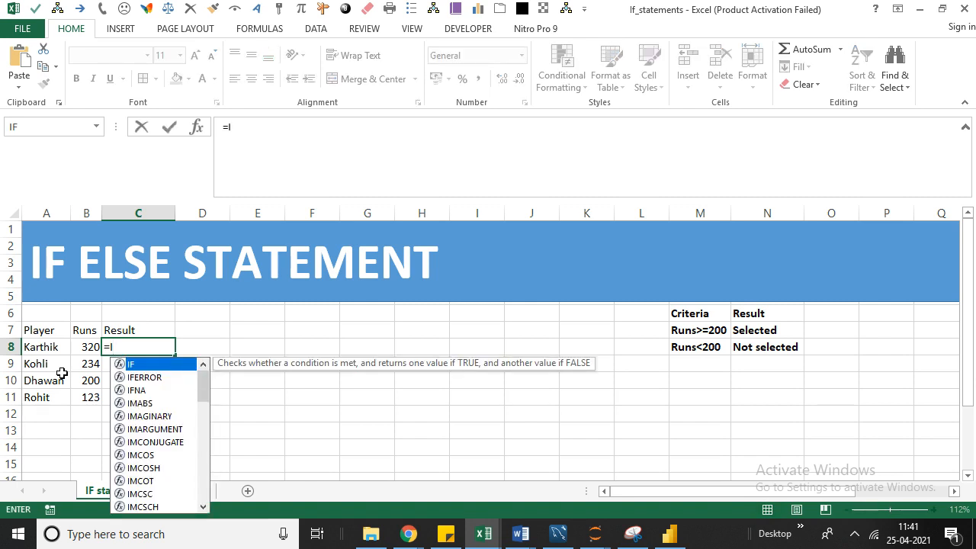
pyautogui.write('F(')
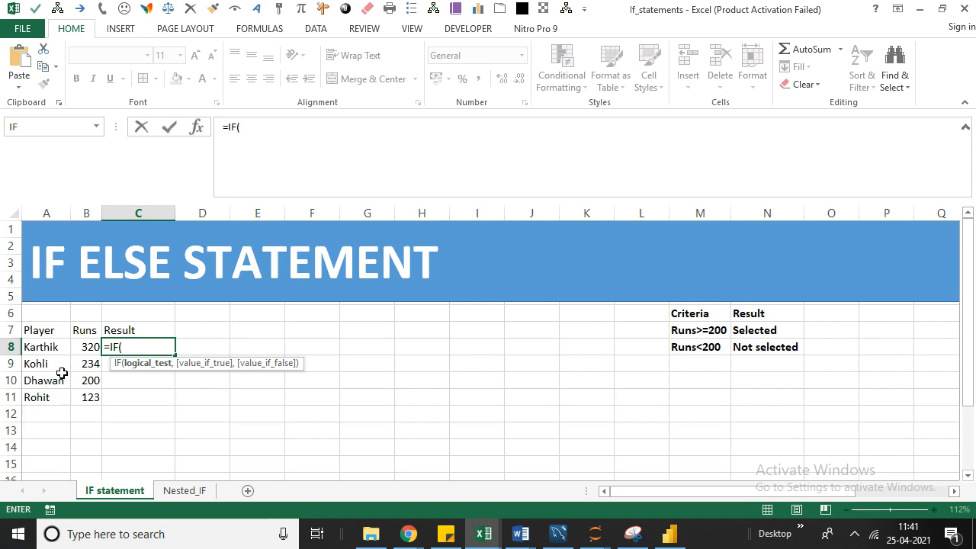
pyautogui.press('Left')
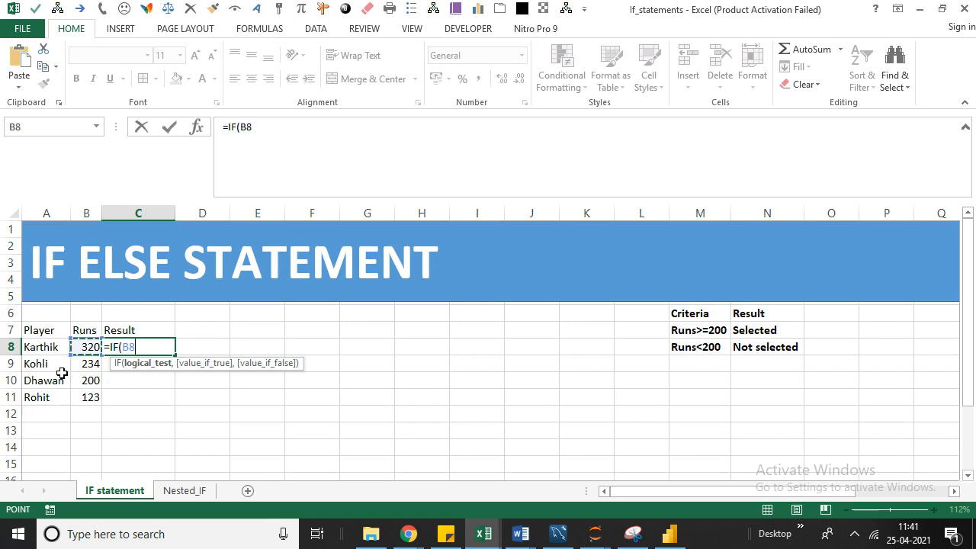
pyautogui.write('>=200')
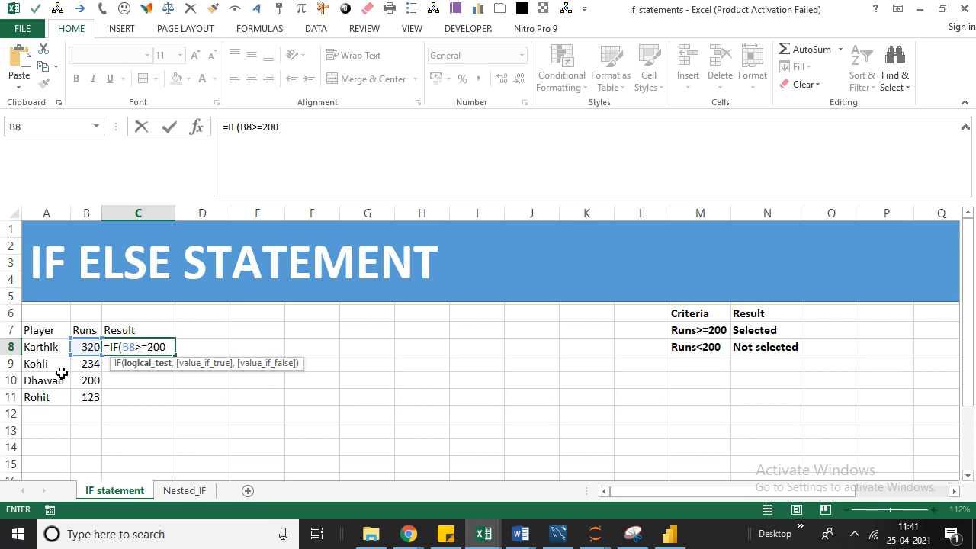
pyautogui.write(',')
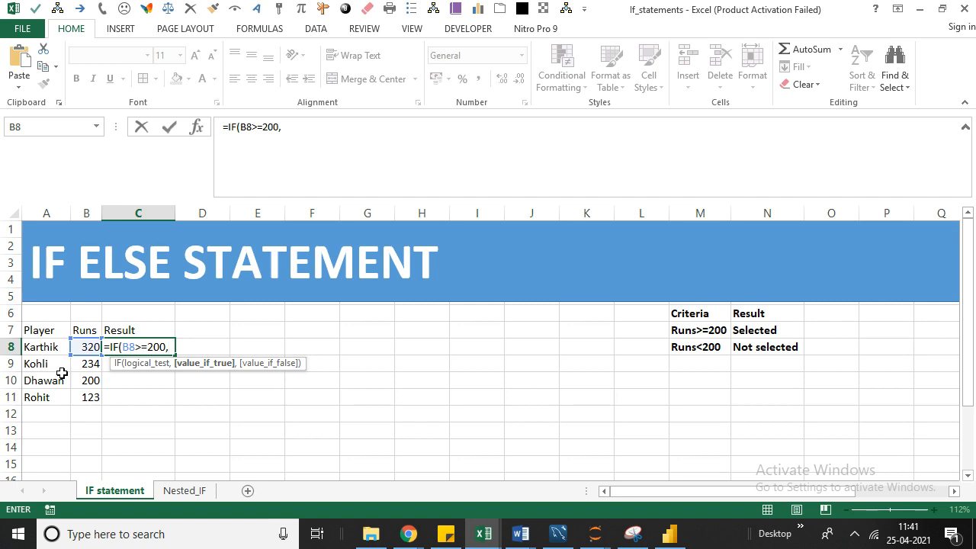
# Complete the C8 formula to return "Selected" if true and "not selected" if false, and fill it down to C11.
pyautogui.write('"Selected')
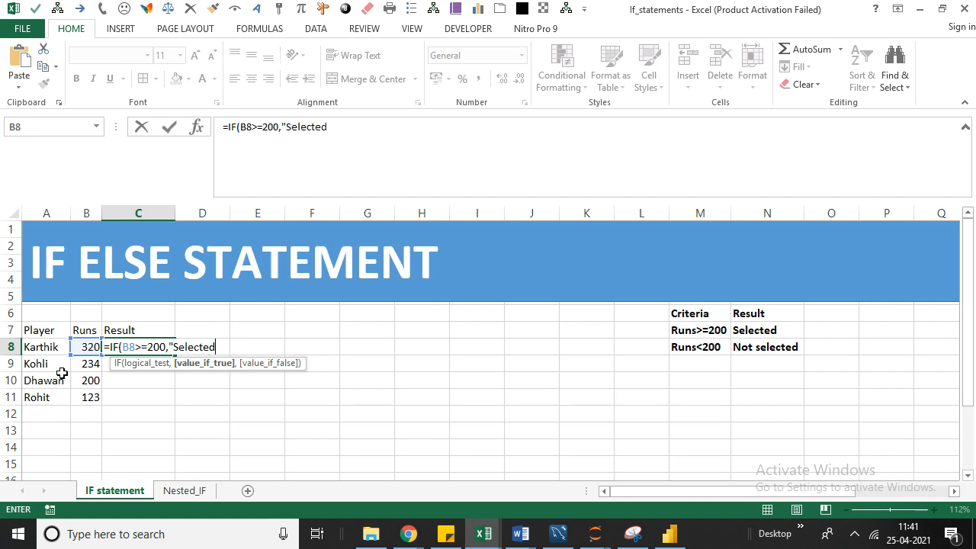
pyautogui.write('",')
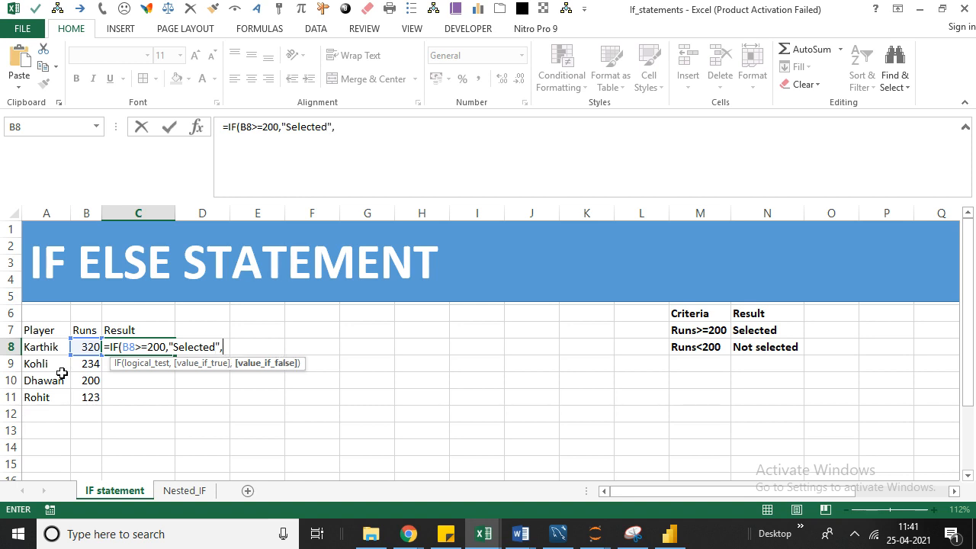
pyautogui.write('"not selected')
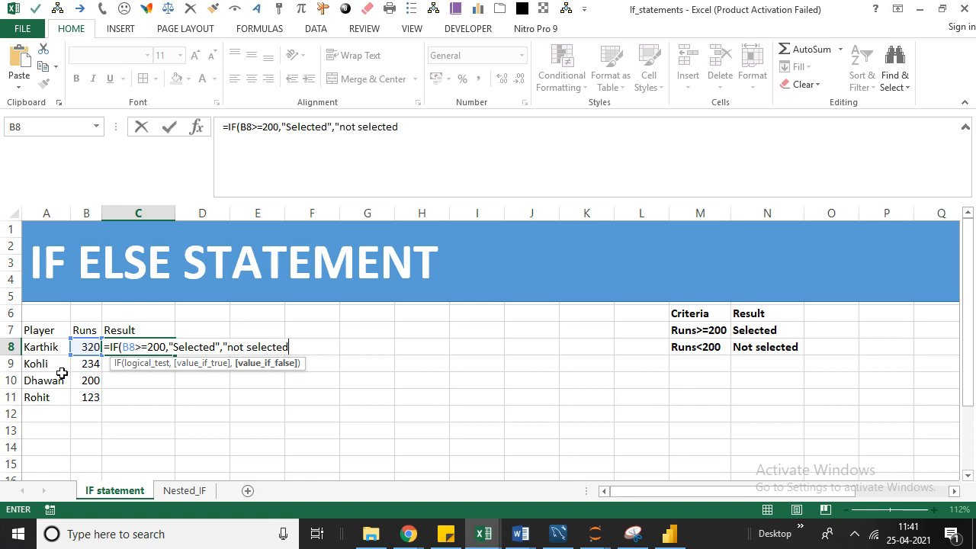
pyautogui.write('")')
pyautogui.hotkey('ctrl', 'Return')
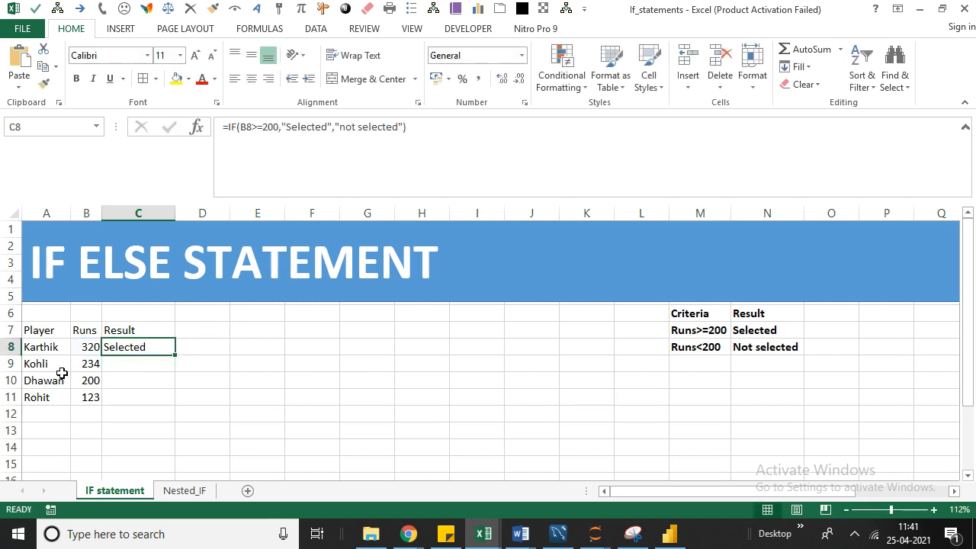
pyautogui.doubleClick(174, 356)
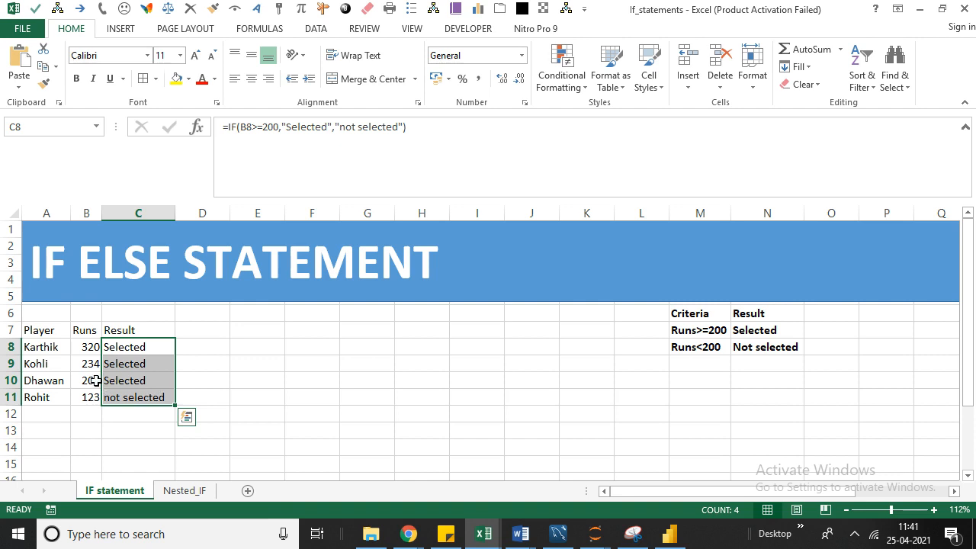
# Compare the runs in B8 and B10 with their results and inspect the filled formula in C11.
pyautogui.click(80, 345)
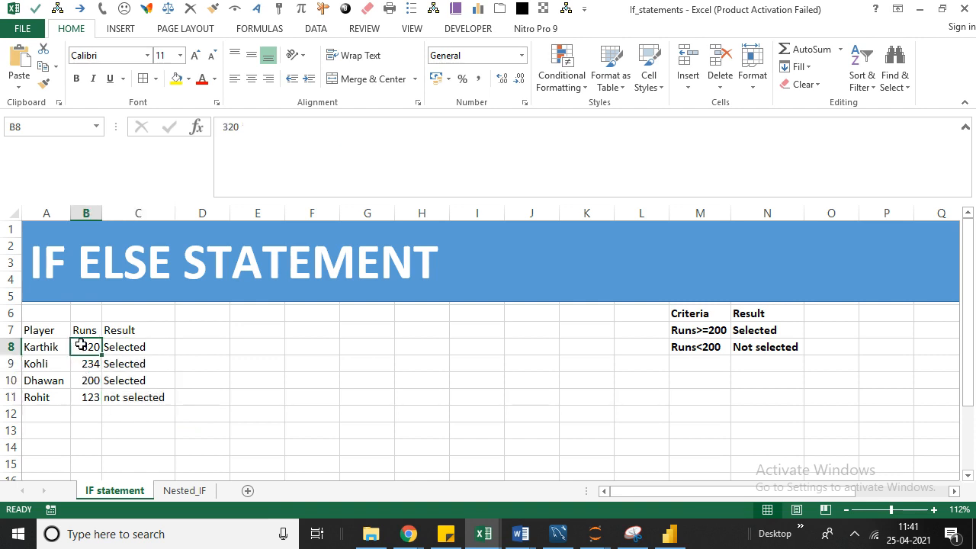
pyautogui.press('Right')
pyautogui.press('Left')
pyautogui.click(91, 383)
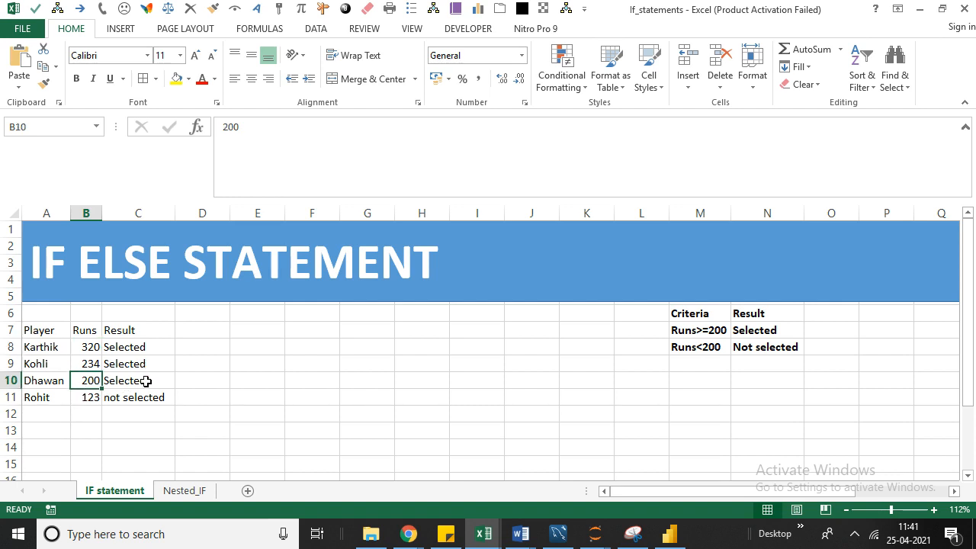
pyautogui.click(113, 401)
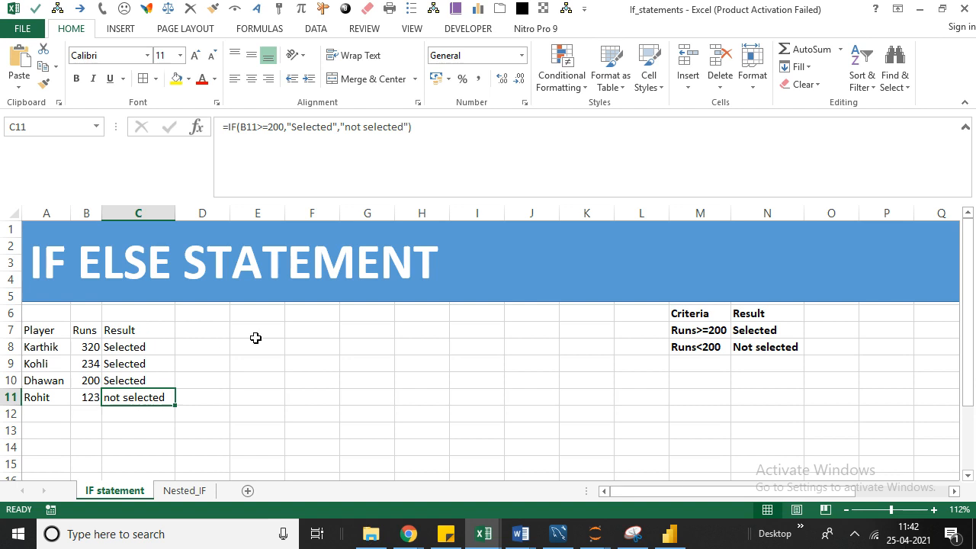
# On the Nested_IF sheet, start an IF formula in C8 that returns "A" when B8>=90.
pyautogui.click(185, 490)
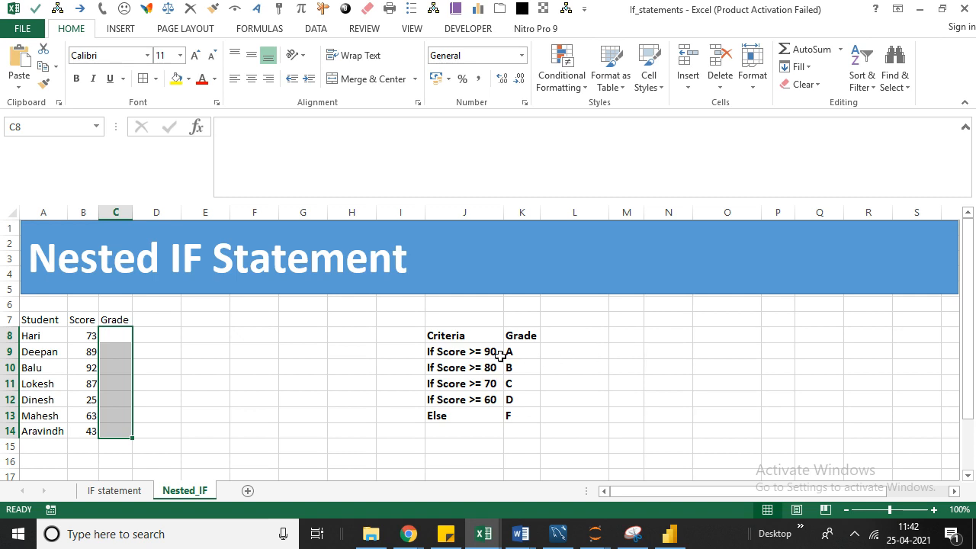
pyautogui.click(474, 356)
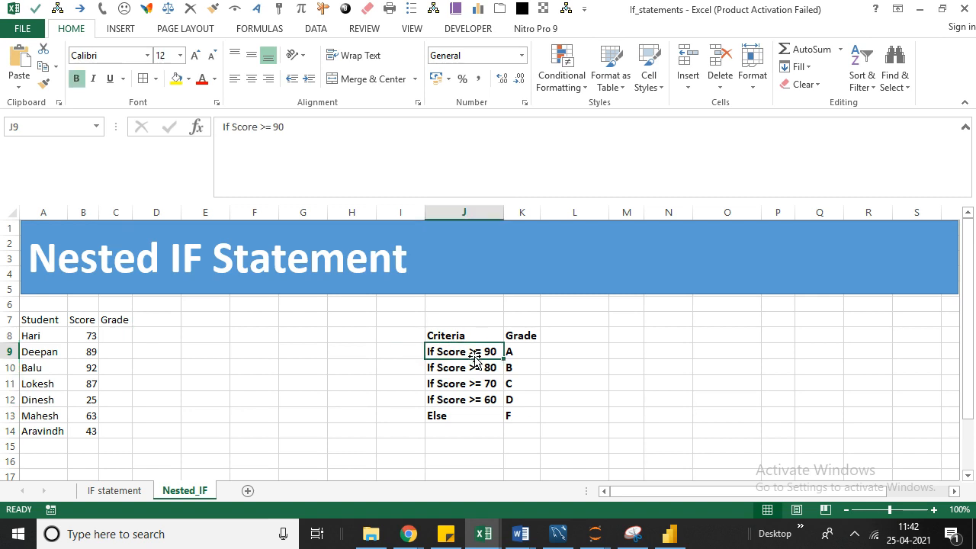
pyautogui.click(119, 333)
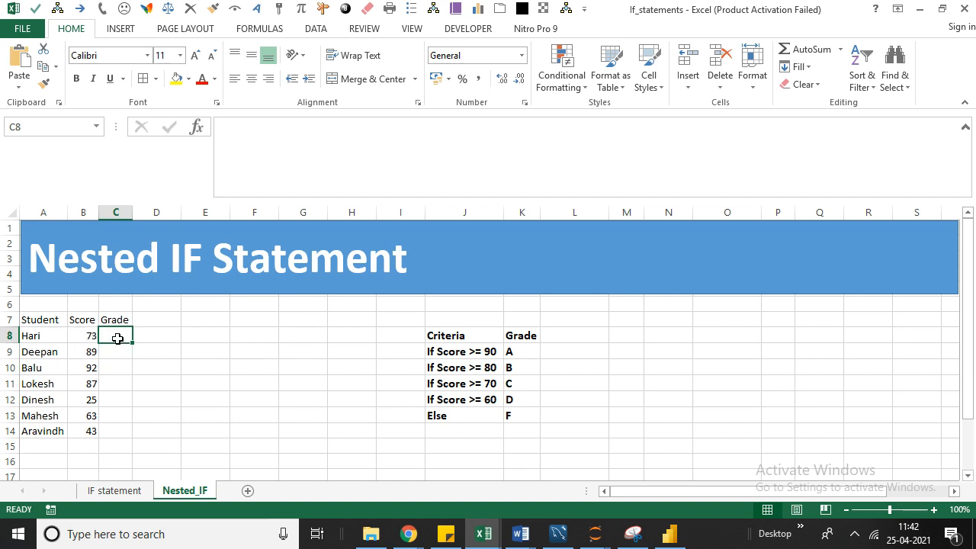
pyautogui.write('=')
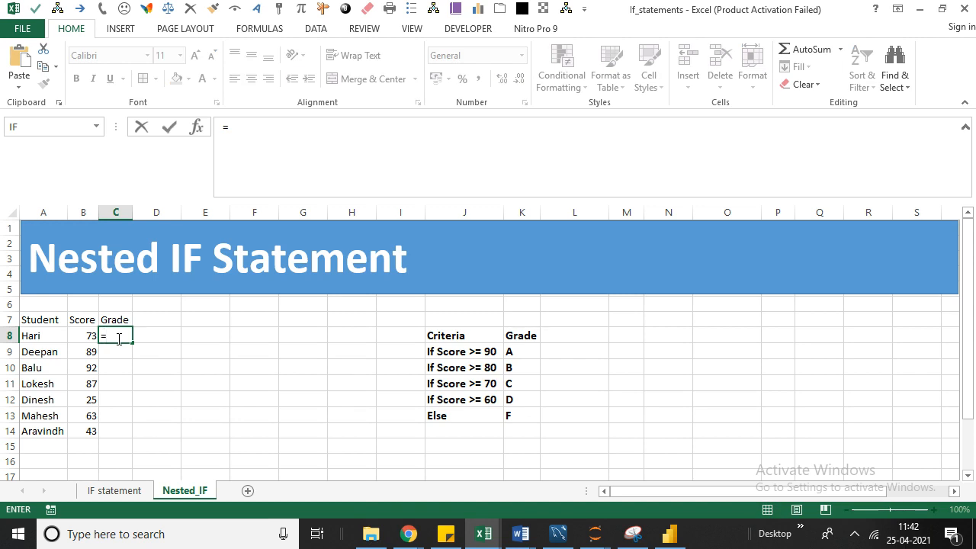
pyautogui.write('if')
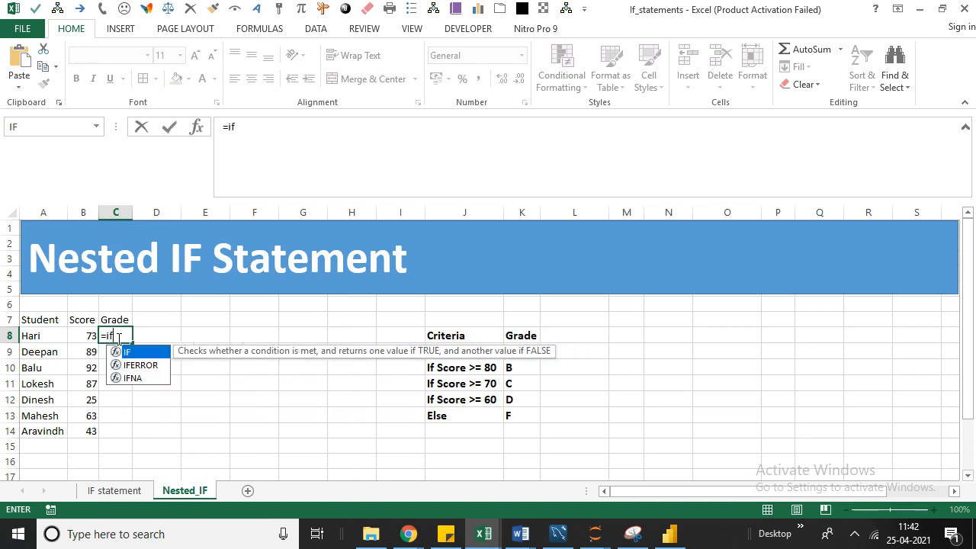
pyautogui.press('Tab')
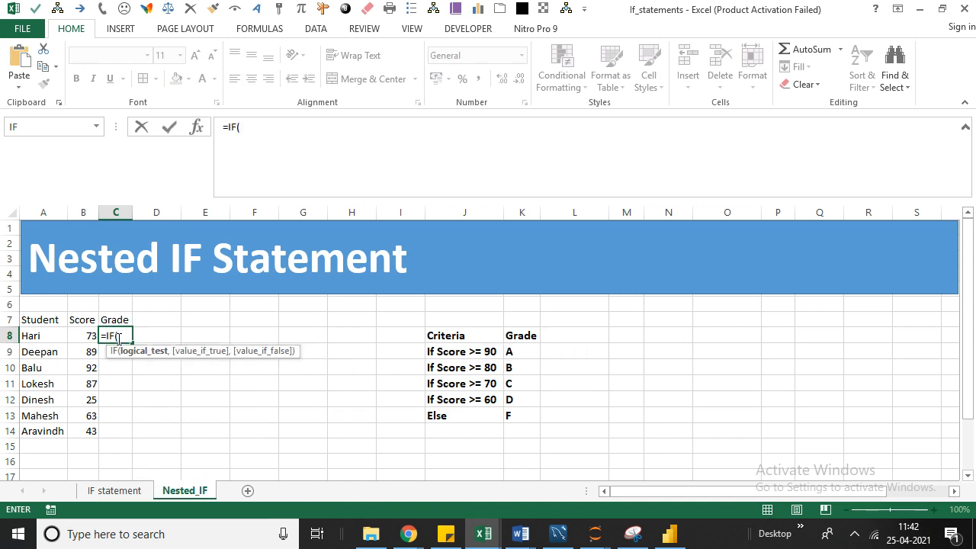
pyautogui.press('Left')
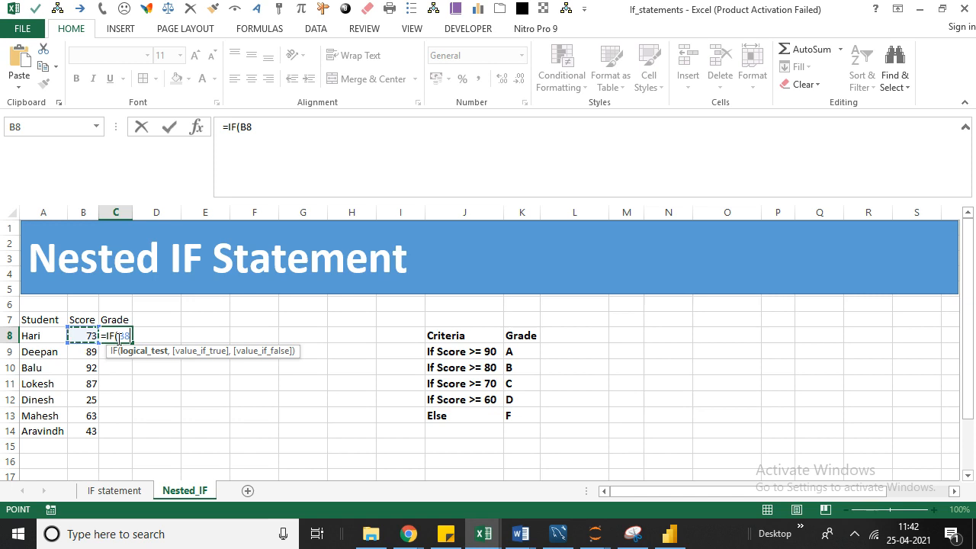
pyautogui.write('>=90,')
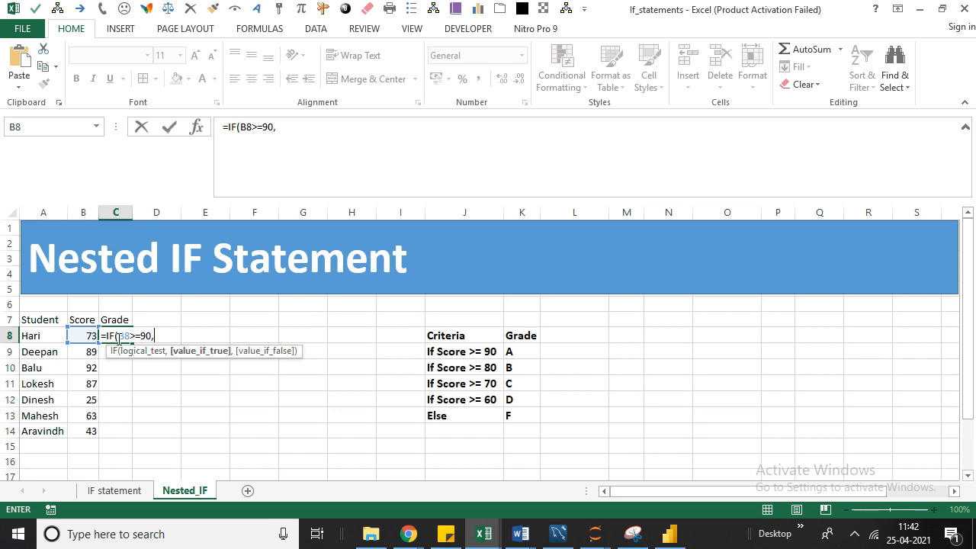
pyautogui.write('"')
pyautogui.write('A"')
pyautogui.write(',')
# Nest a second IF as the false value in the C8 formula, returning "B" when B8>=80.
pyautogui.write('IF')
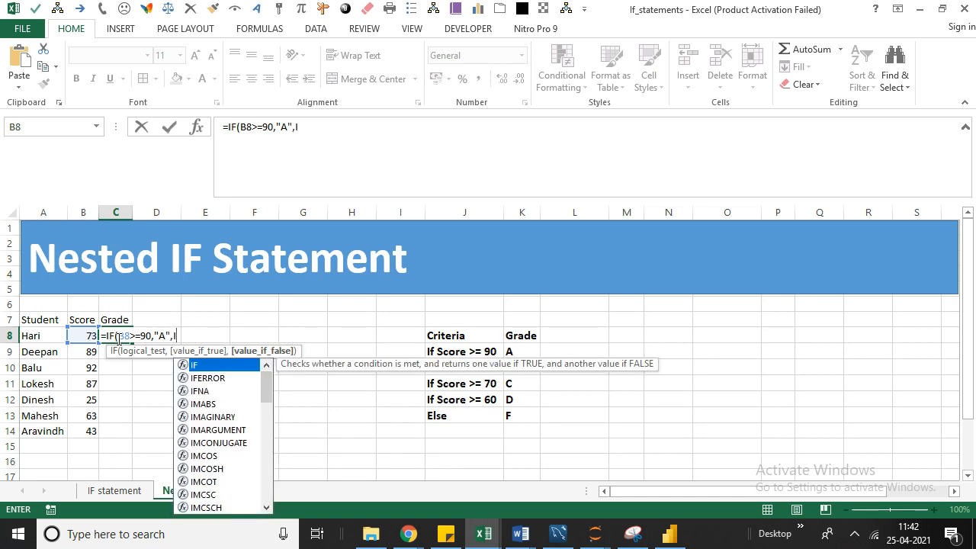
pyautogui.write('(')
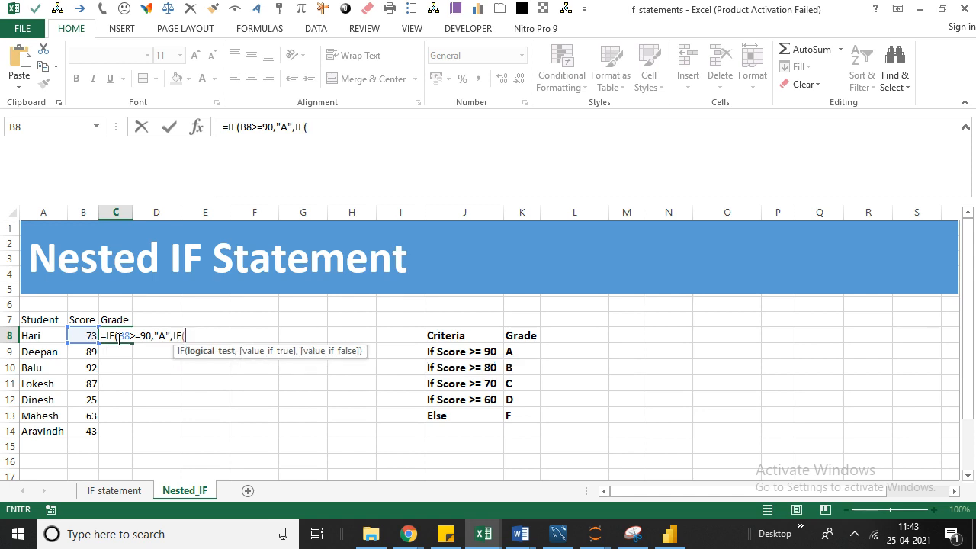
pyautogui.press('Left')
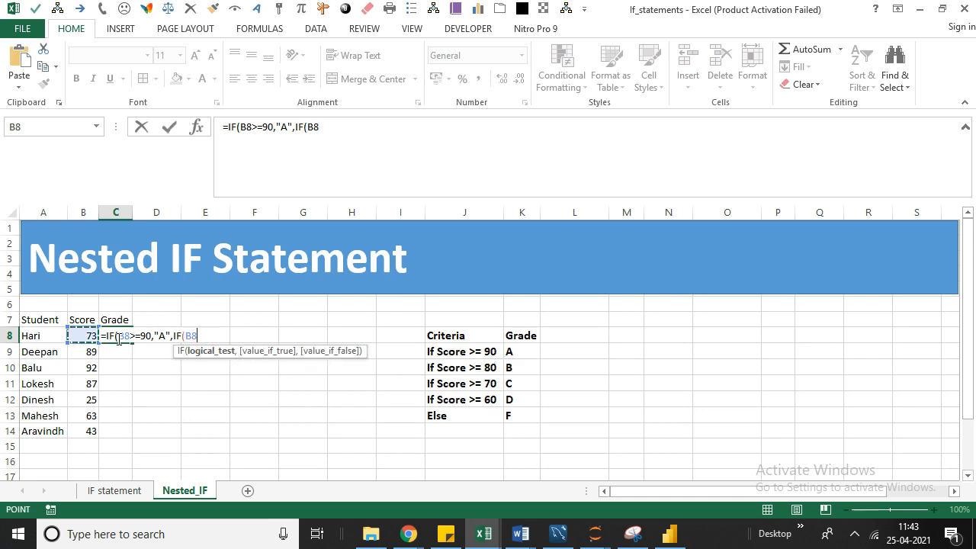
pyautogui.write('>=80,"')
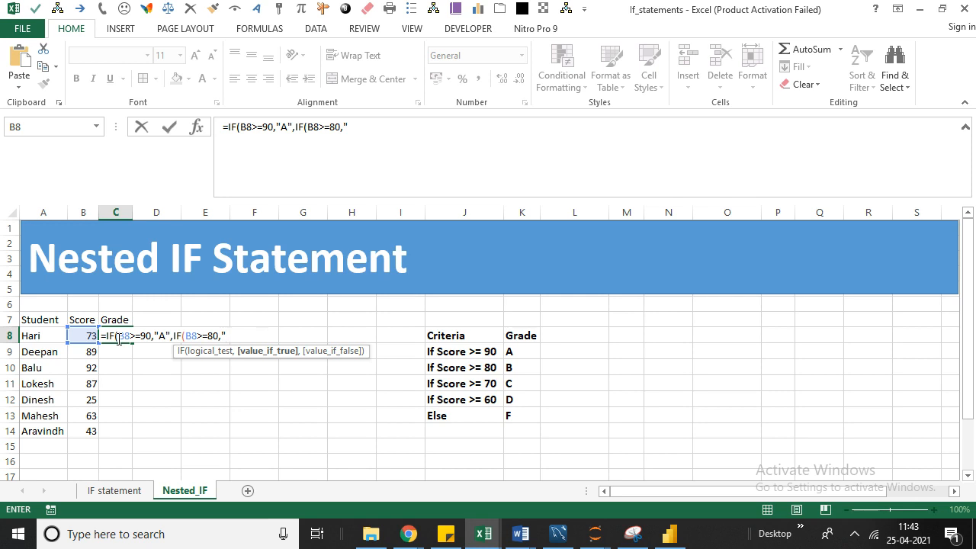
pyautogui.write('B",')
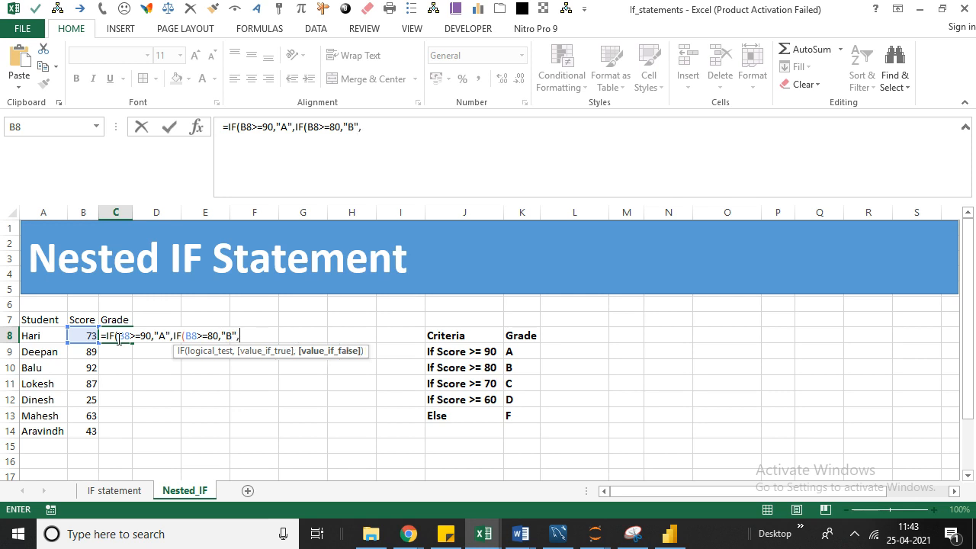
# Nest a third IF in the C8 formula that returns "C" when B8>=70.
pyautogui.write('IF')
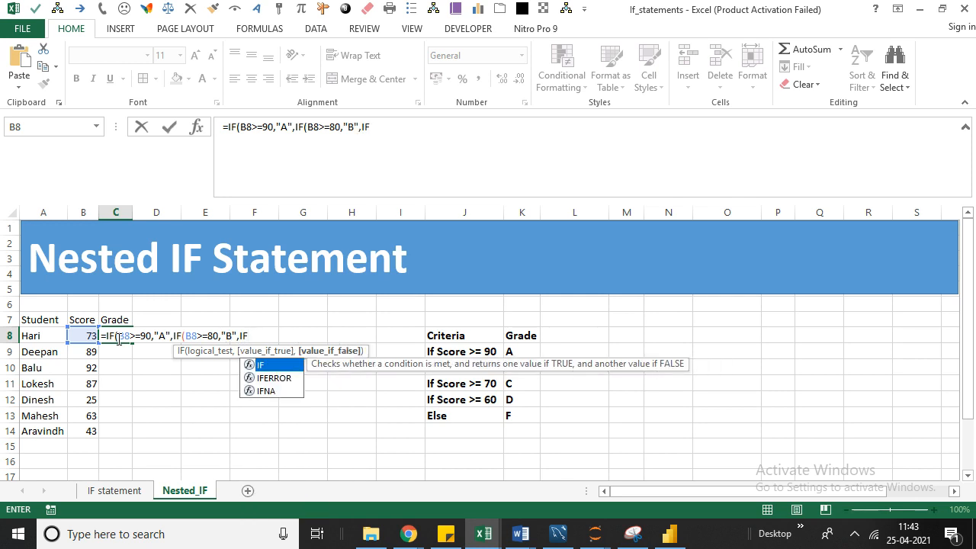
pyautogui.write('(')
pyautogui.press('Left')
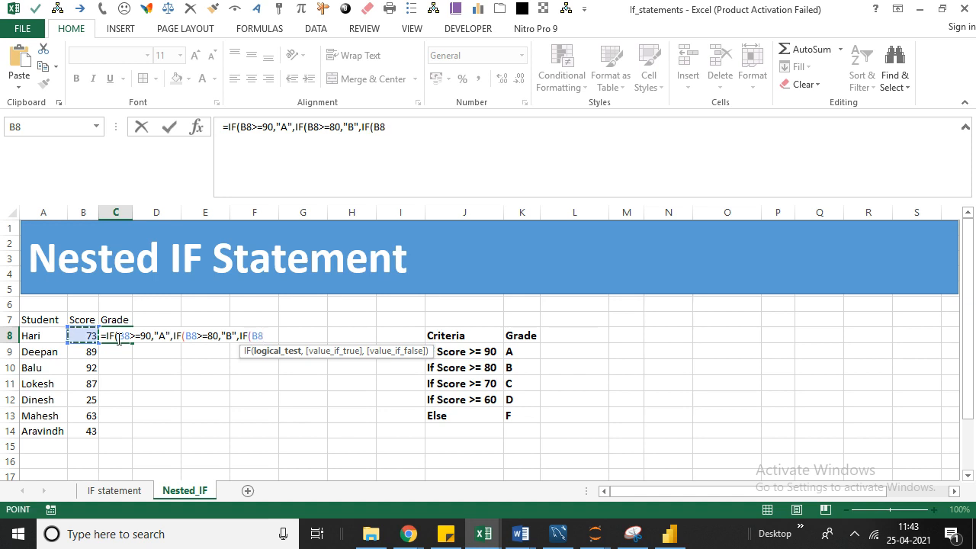
pyautogui.write('>=70,"')
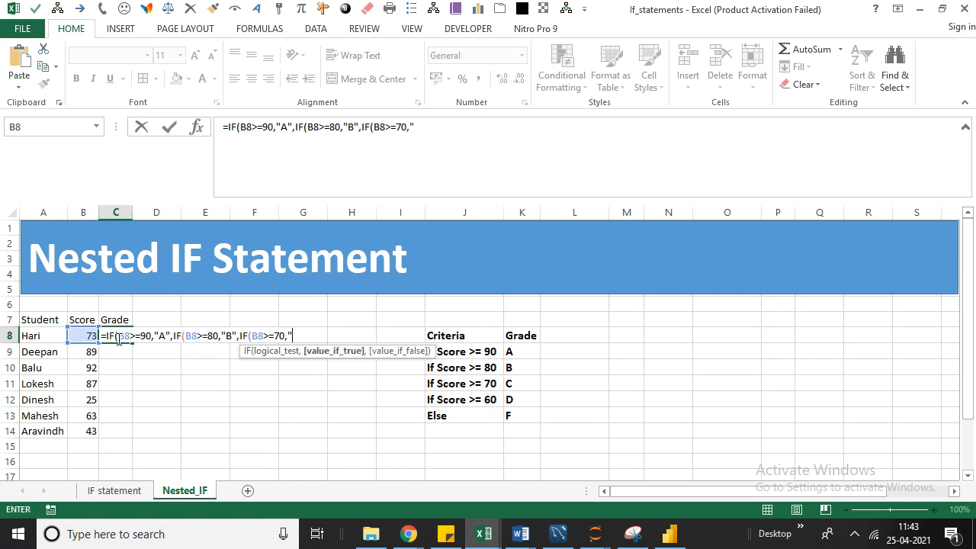
pyautogui.write('C",')
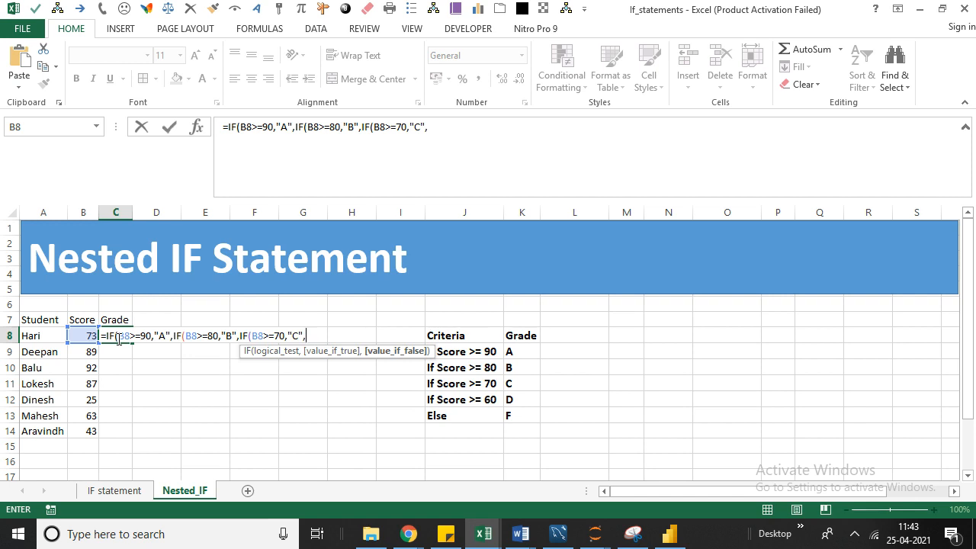
# Nest a fourth IF in the C8 formula that returns "D" when B8>=60.
pyautogui.write('I')
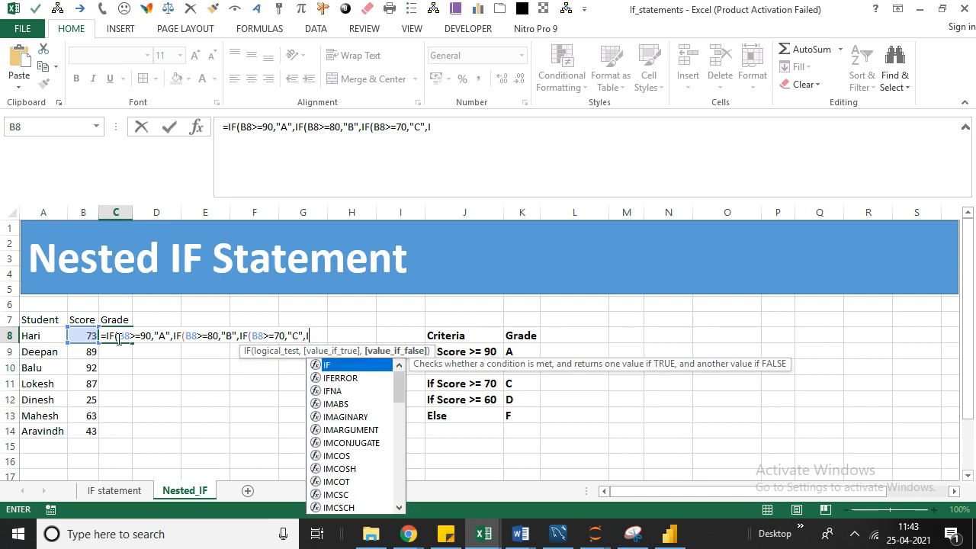
pyautogui.write('F')
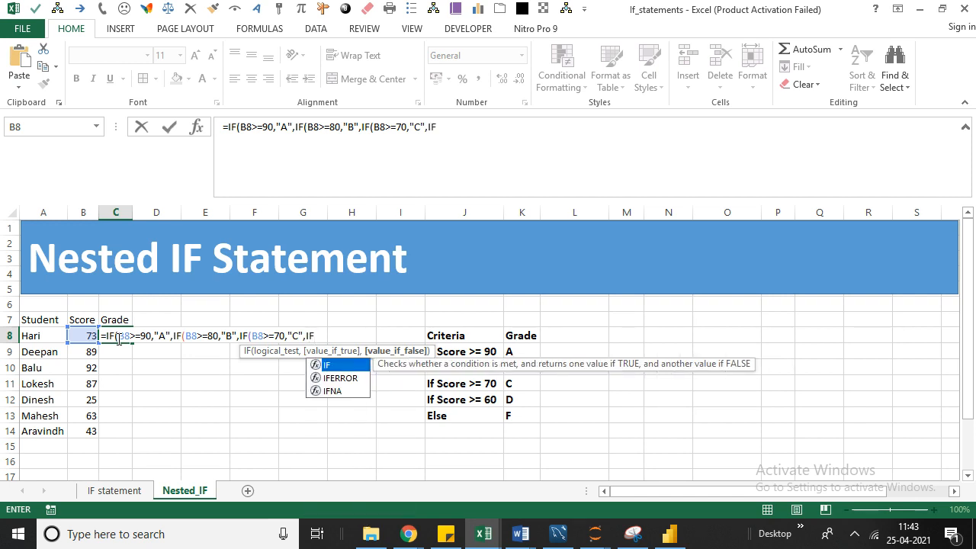
pyautogui.write('(')
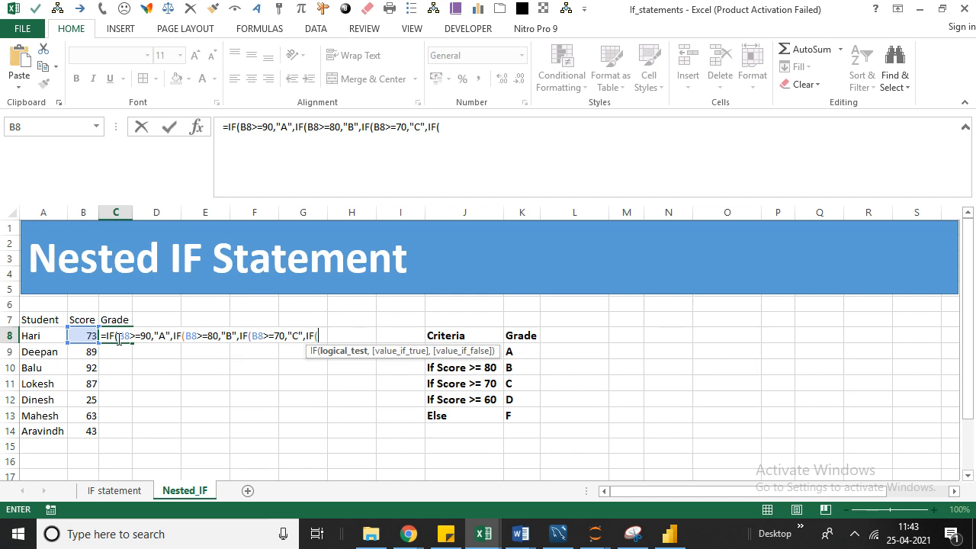
pyautogui.press('Left')
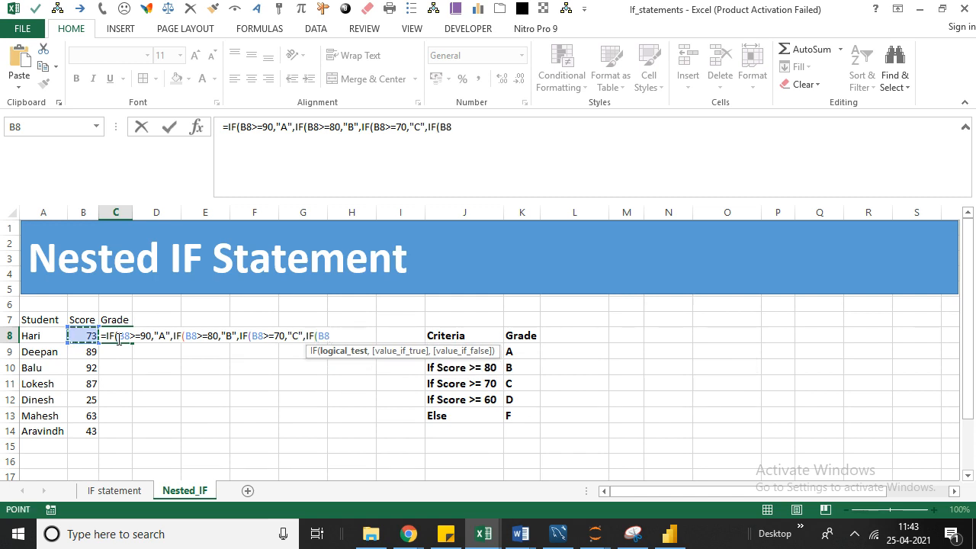
pyautogui.write('>=60,"')
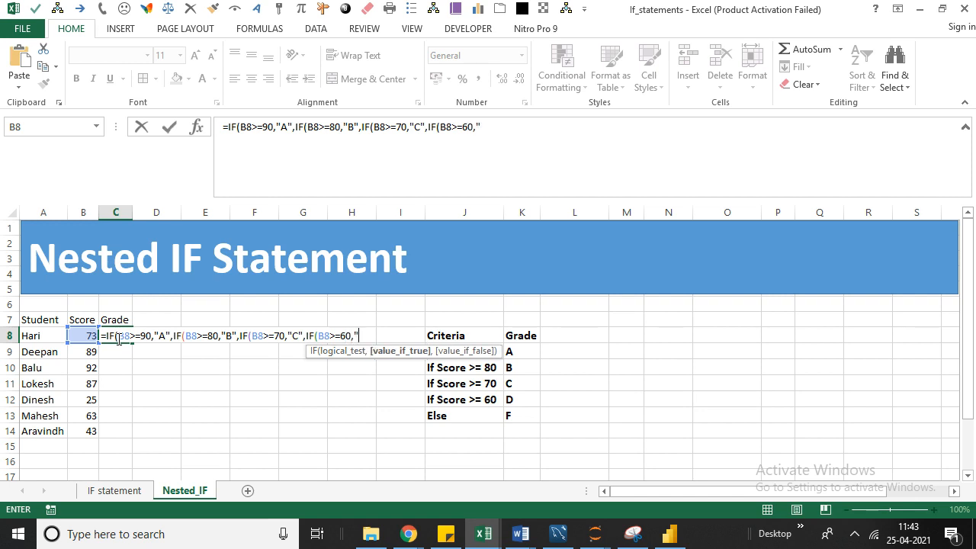
pyautogui.write('D"')
pyautogui.write(',')
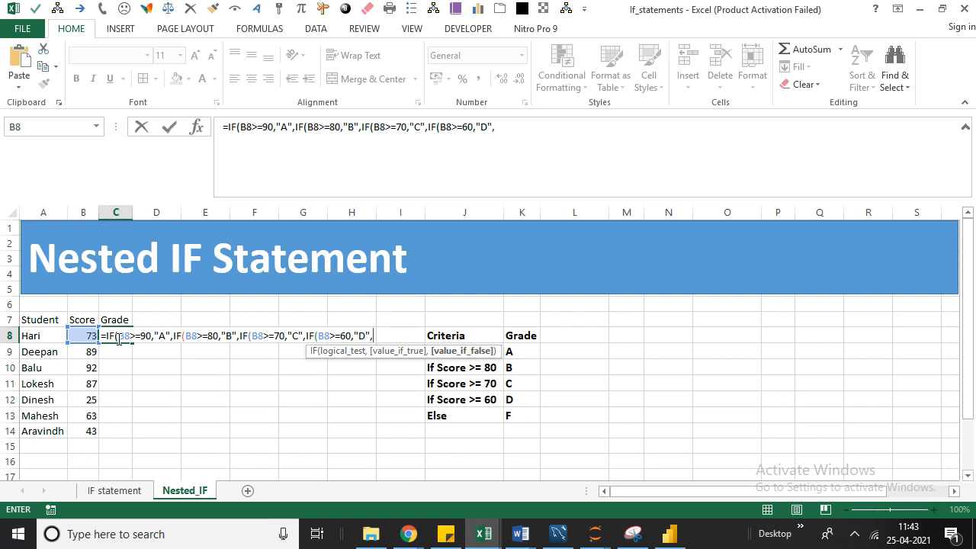
# Complete the C8 formula with "F" as the final false value, close all four IFs, and fill it down through C14.
pyautogui.write('"F"')
pyautogui.write(')))')
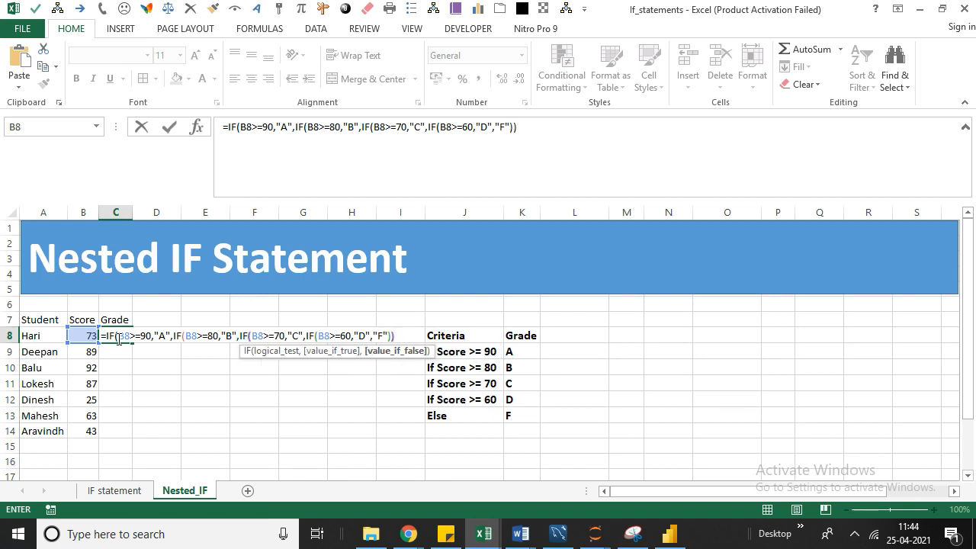
pyautogui.write(')')
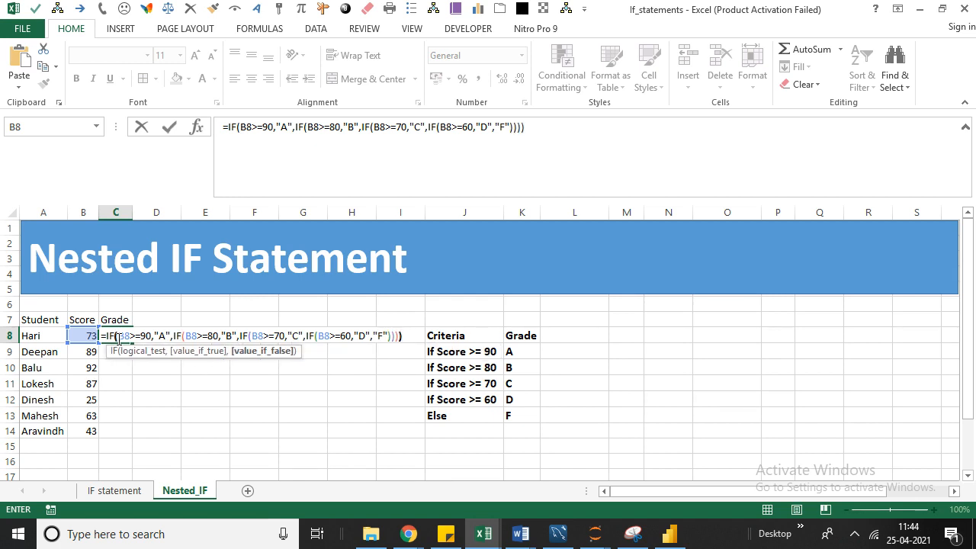
pyautogui.press('Return')
pyautogui.click(118, 339)
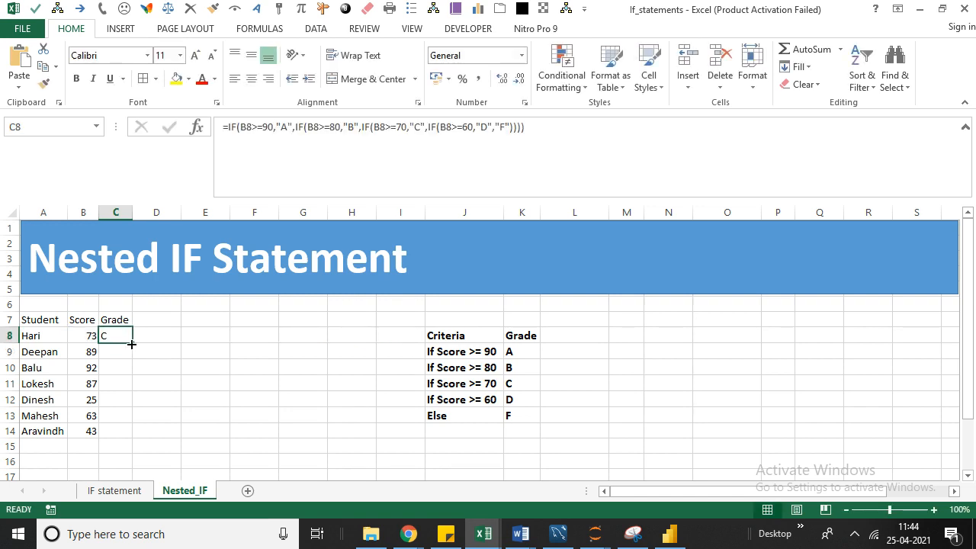
pyautogui.doubleClick(131, 344)
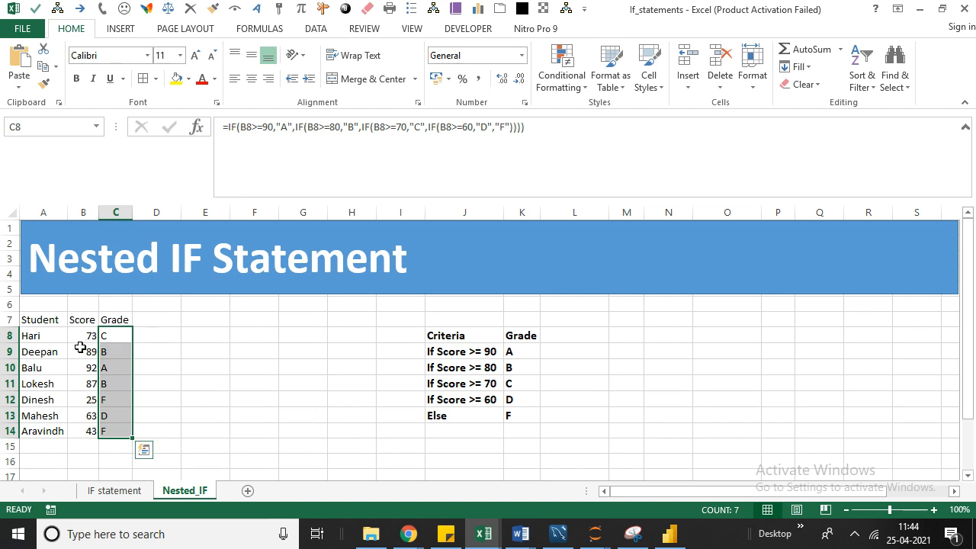
# Check the filled grades against the scores by inspecting C10, B11, C12 and B8.
pyautogui.click(115, 368)
pyautogui.click(83, 383)
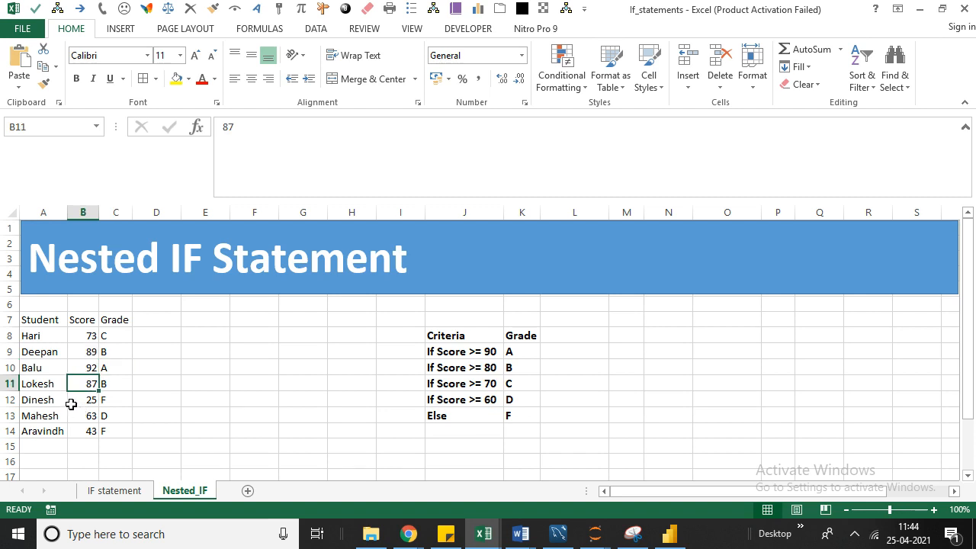
pyautogui.click(115, 400)
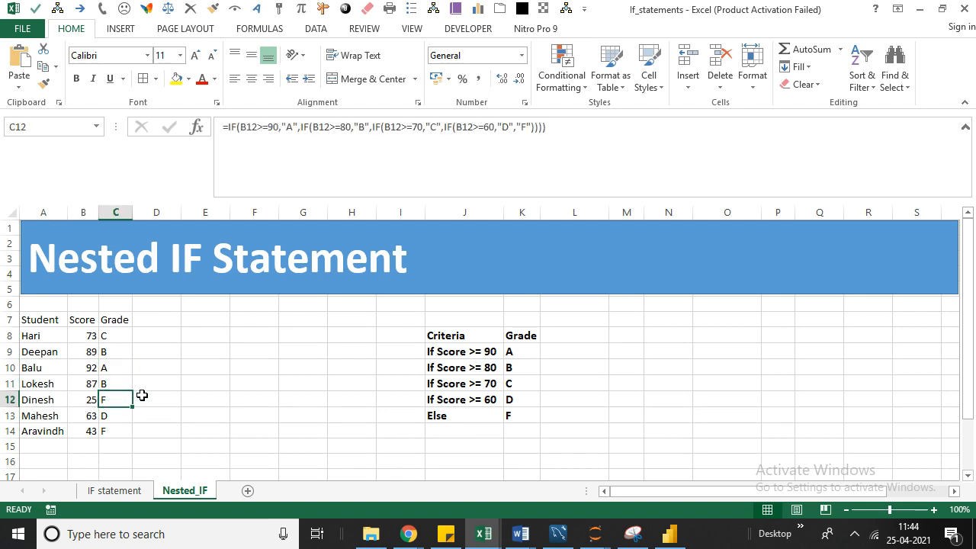
pyautogui.click(87, 337)
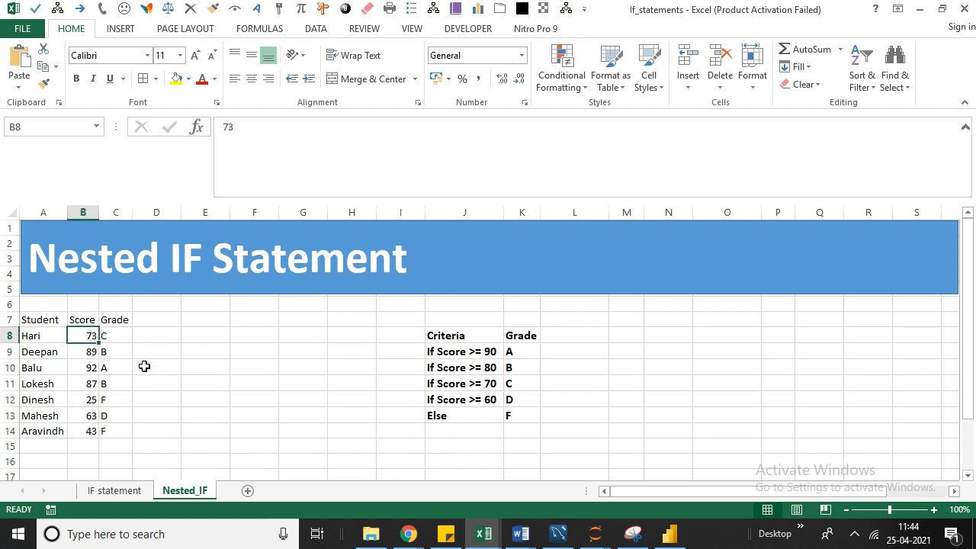